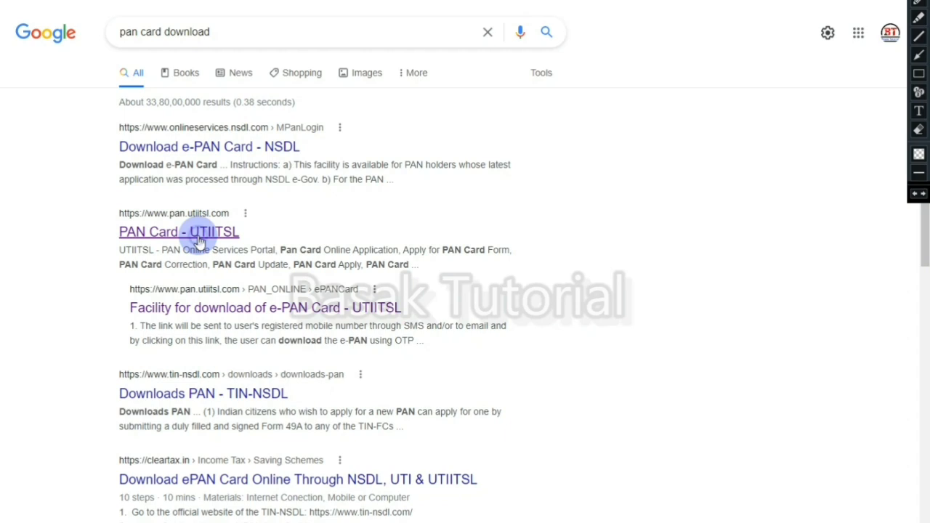
From the UTIITSL PAN Card site, open the Download e-PAN service under PAN Services
click(197, 237)
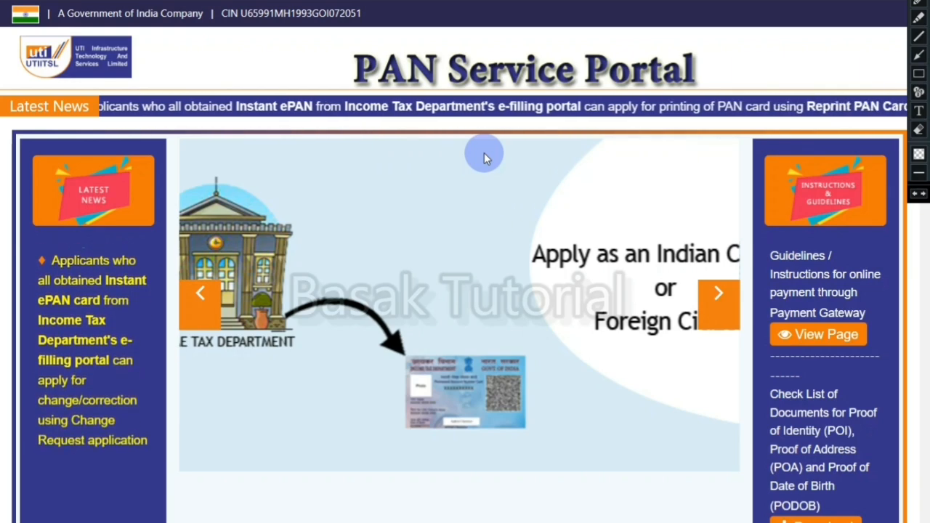
scroll(484, 153, down, 5)
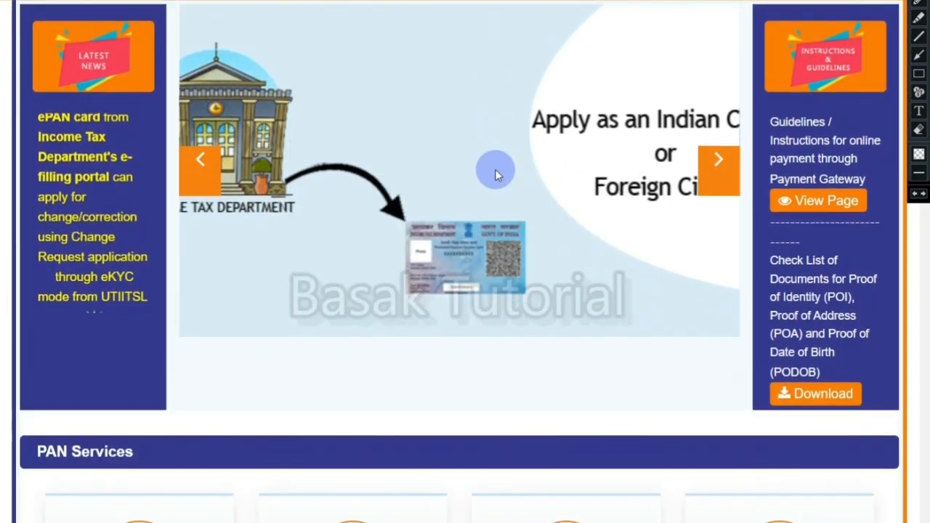
scroll(496, 193, down, 2)
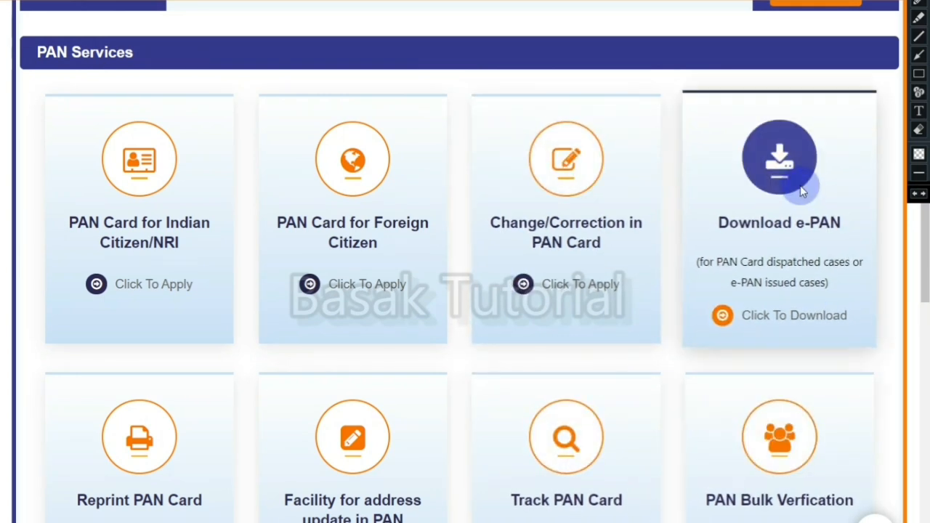
click(780, 323)
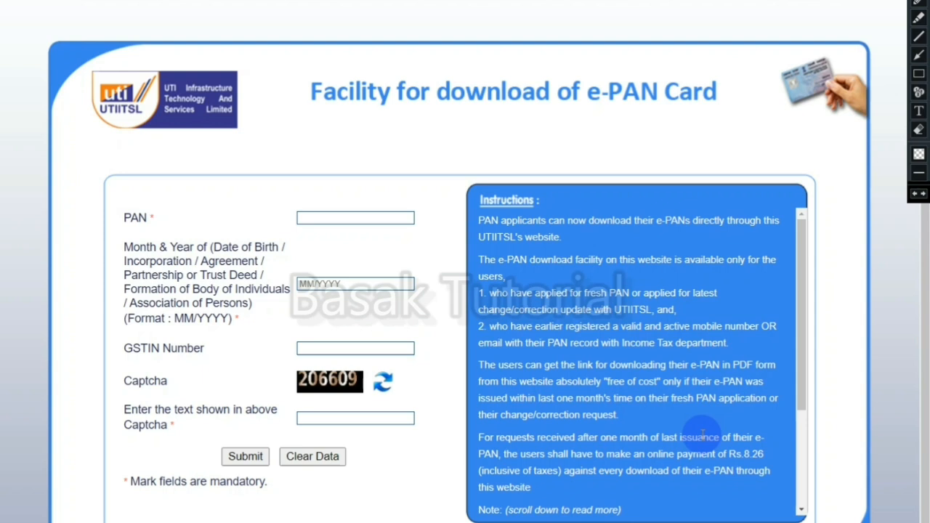
click(389, 217)
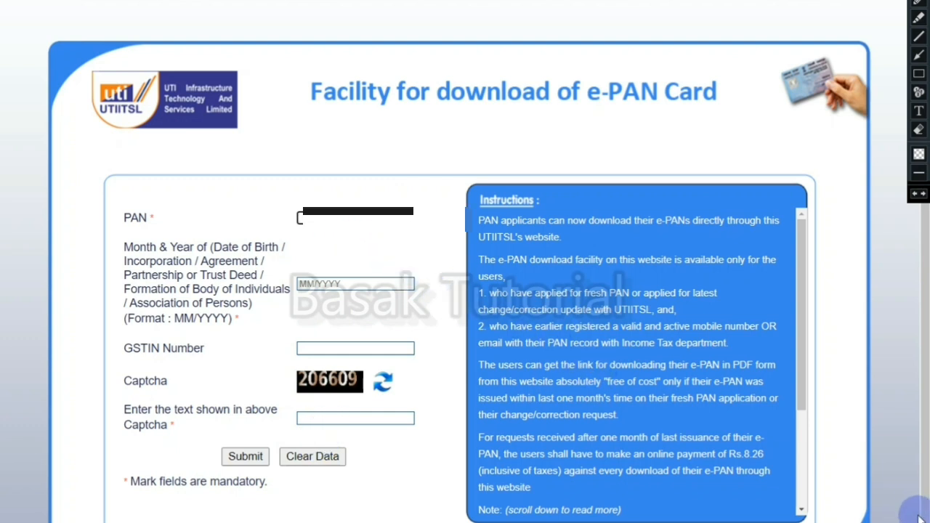
key(ctrl+v)
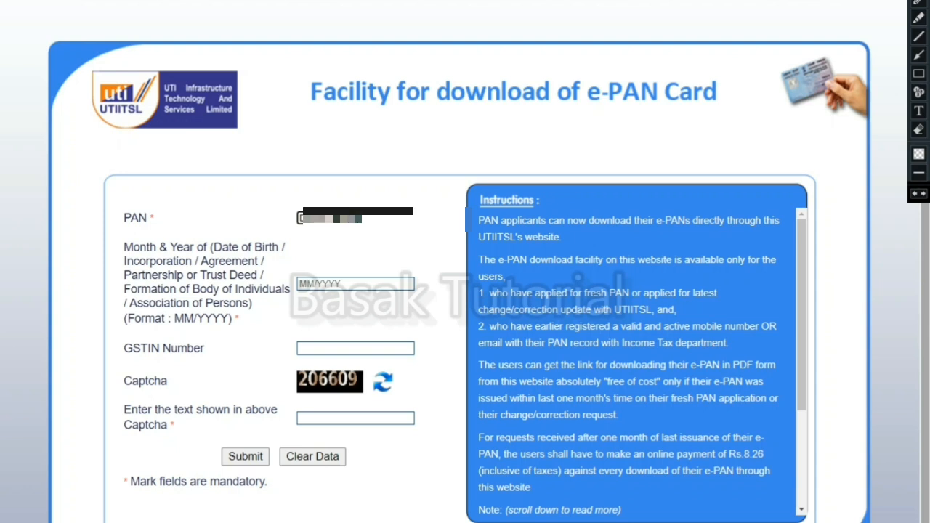
click(309, 285)
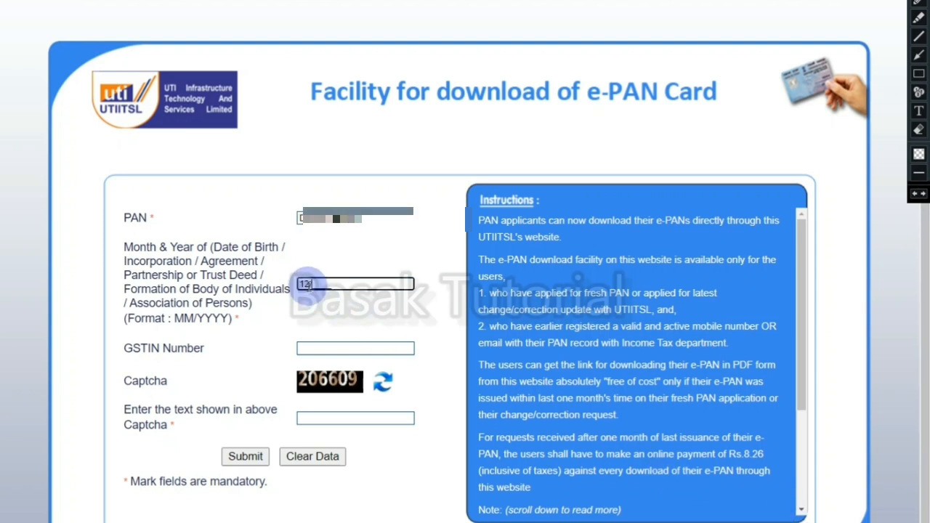
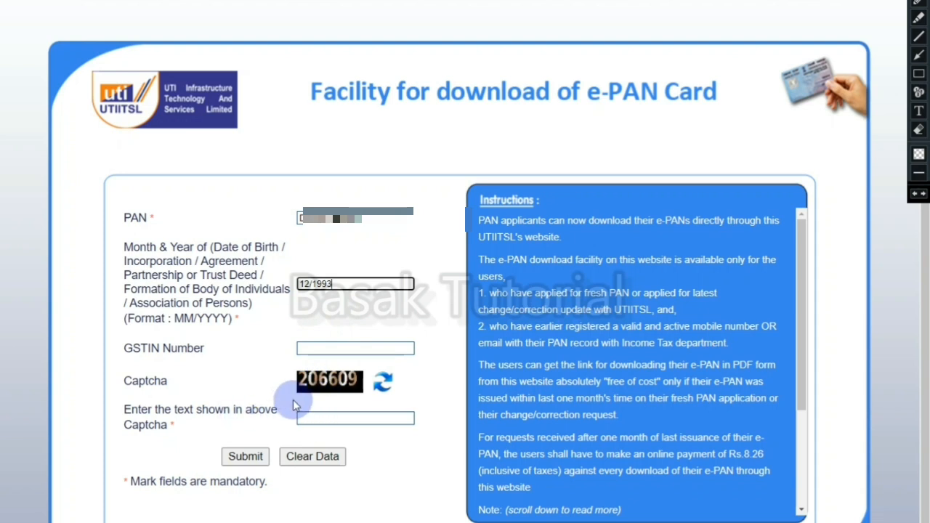
click(325, 420)
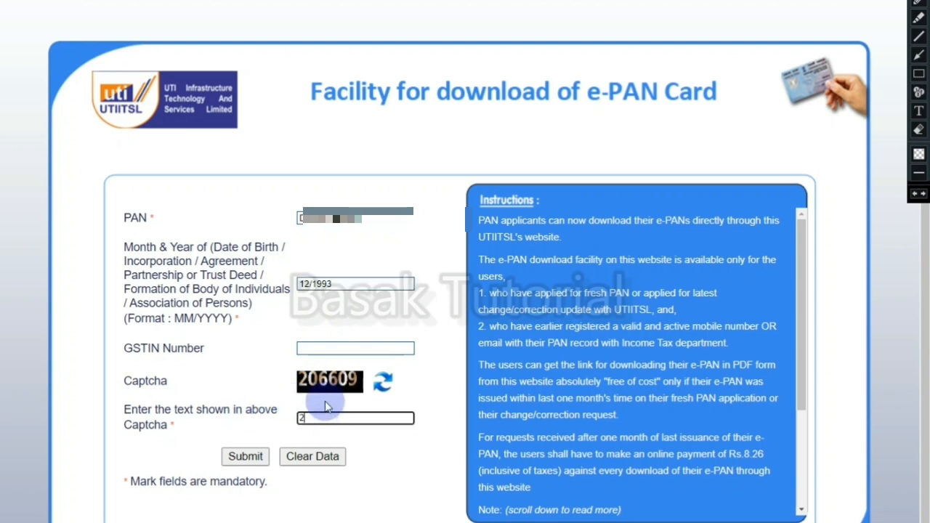
click(245, 458)
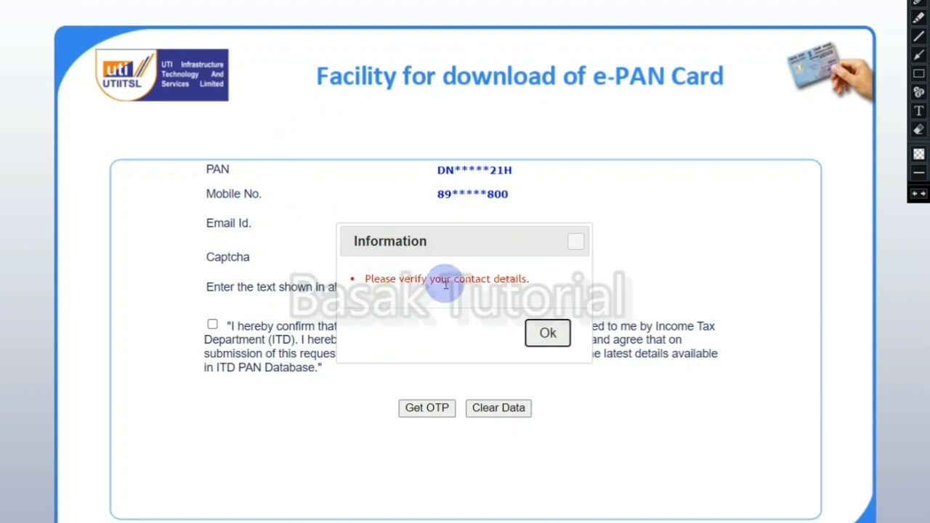
Dismiss the contact-verification notice, enter the new captcha and accept the PAN allotment declaration
click(555, 334)
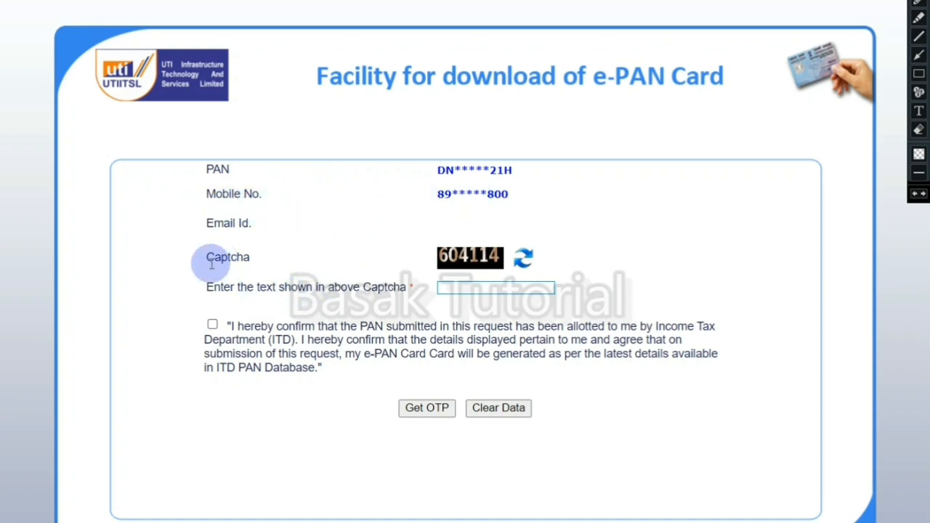
click(467, 289)
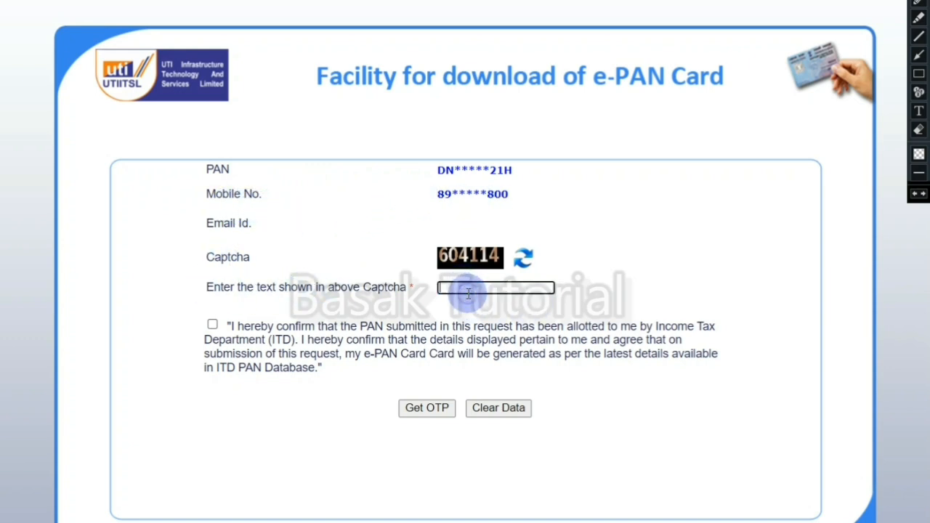
click(212, 326)
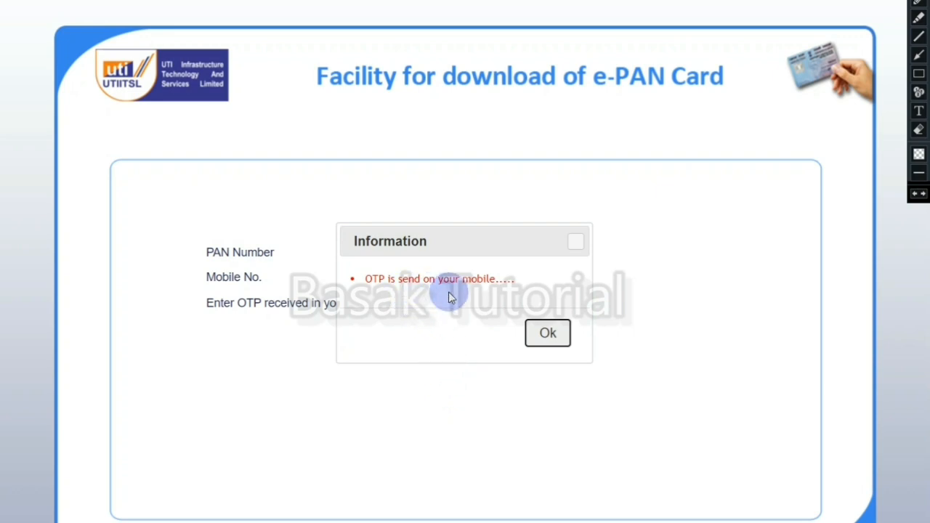
Enter and submit the OTP received on the mobile to verify contact details
click(545, 336)
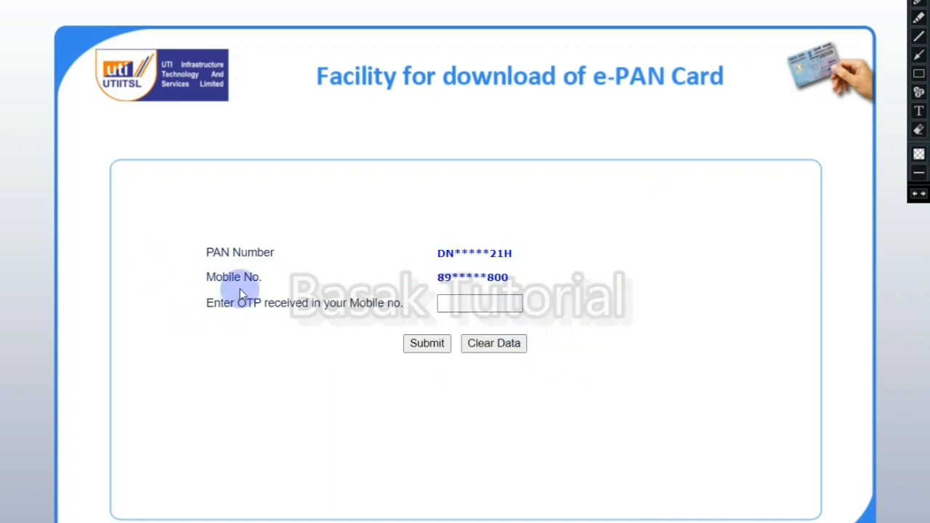
click(493, 304)
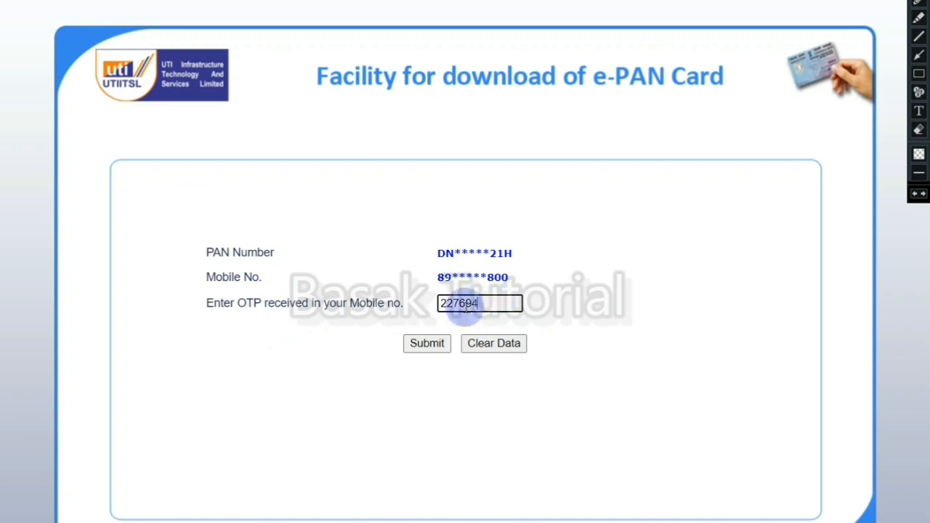
click(430, 344)
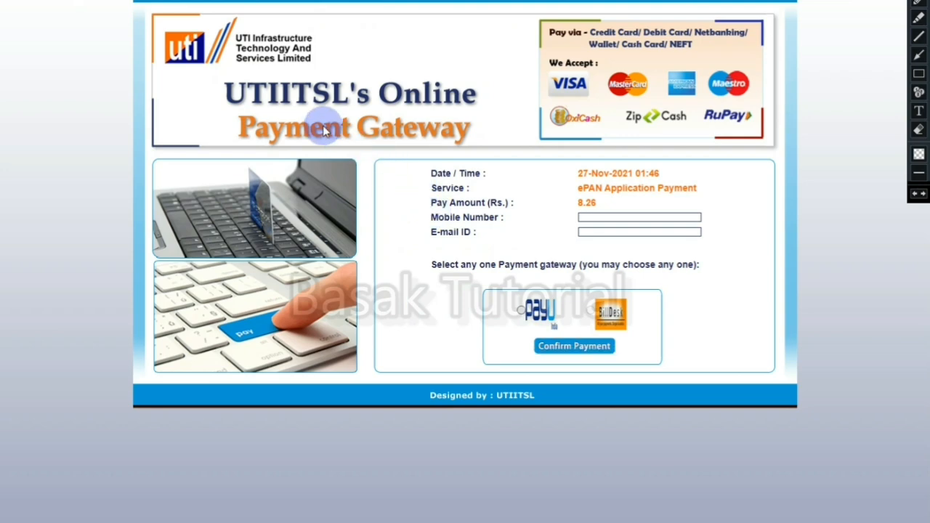
Enter the contact mobile number and e-mail address, then choose PayU over BillDesk as gateway
key(ctrl+plus)
key(ctrl+plus)
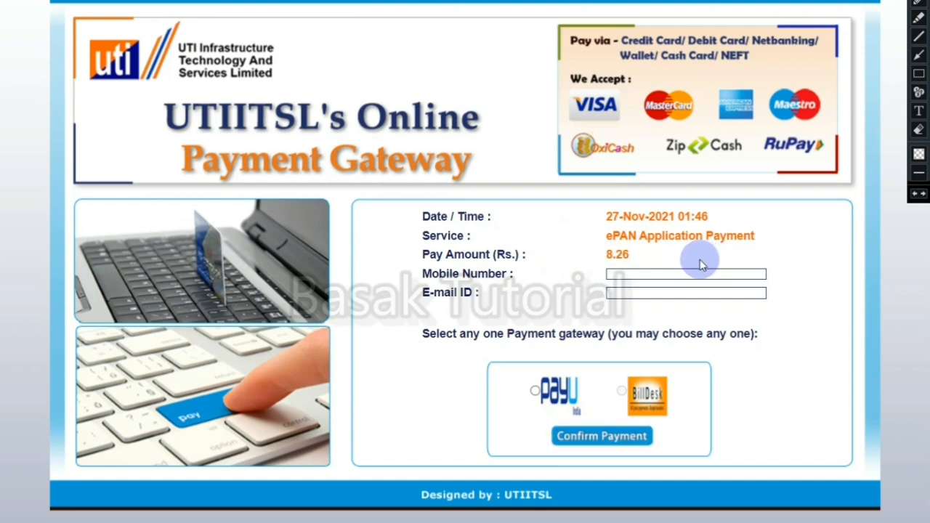
click(625, 273)
text(89)
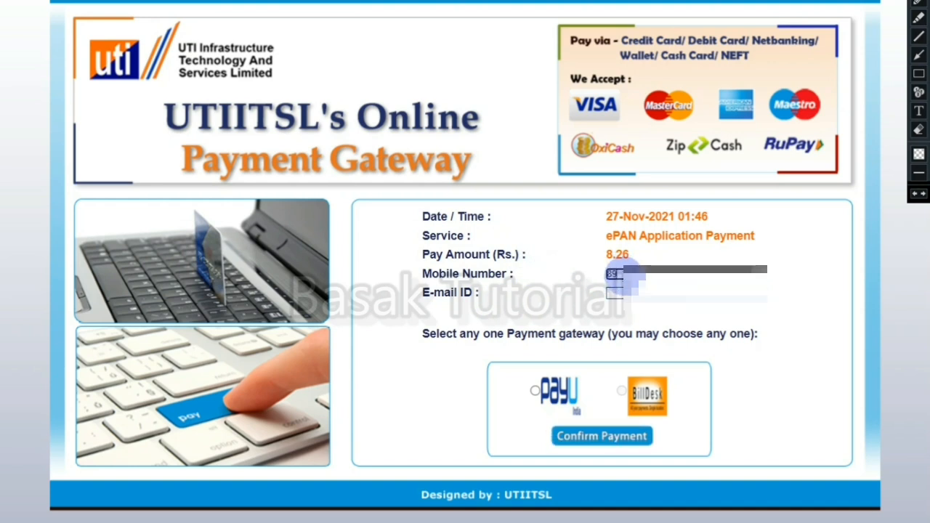
text(2***)
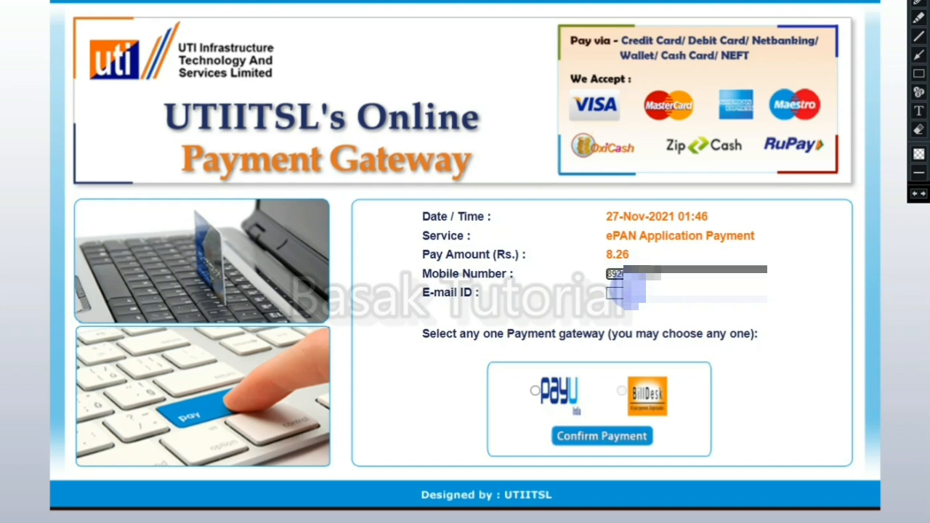
click(626, 294)
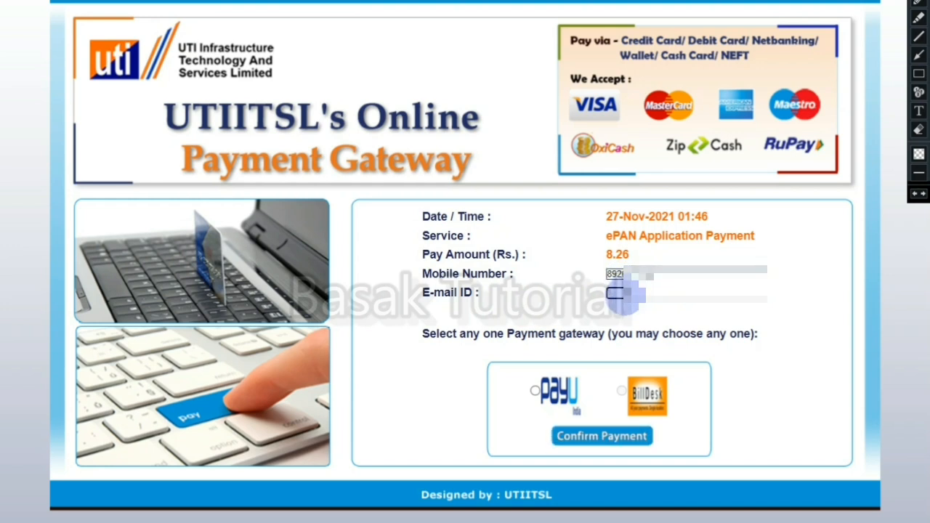
text(akesh)
click(628, 321)
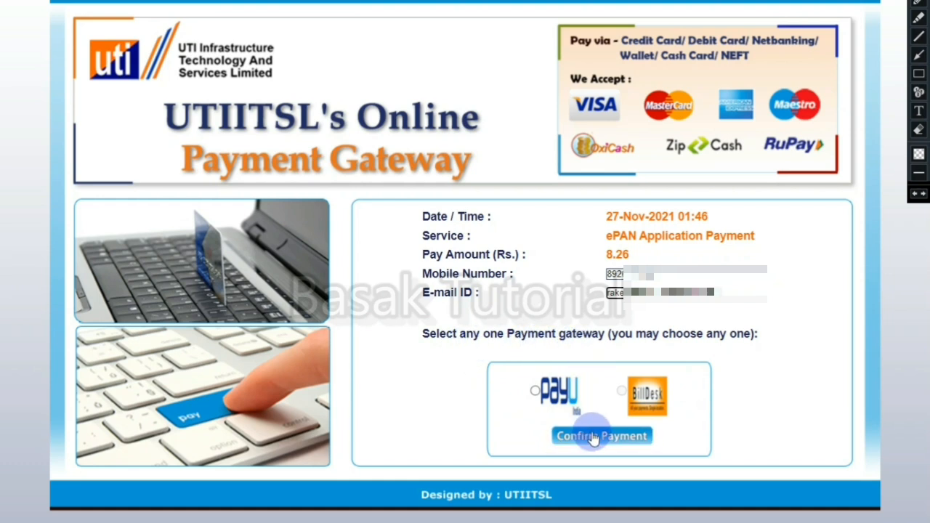
click(621, 391)
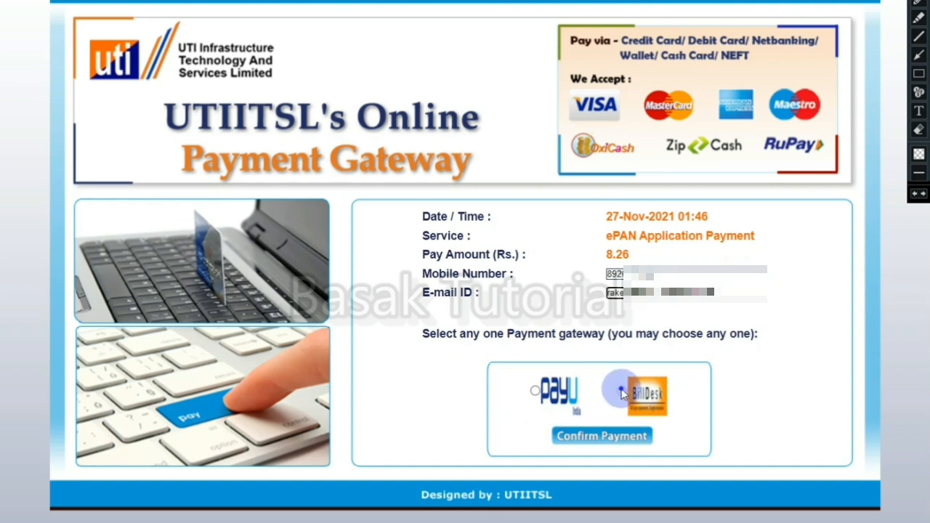
click(535, 394)
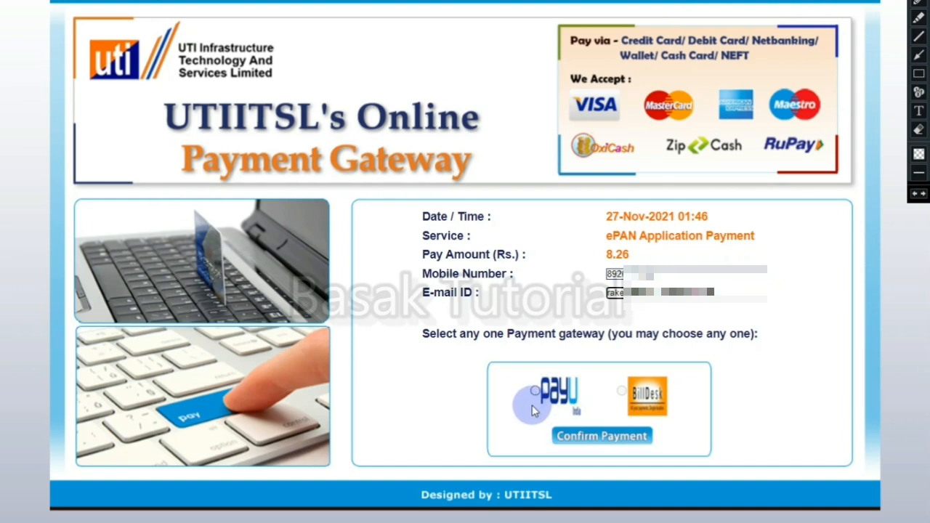
Pay the ₹8.26 fee by debit card, entering card number, expiry, CVV and cardholder name
click(587, 439)
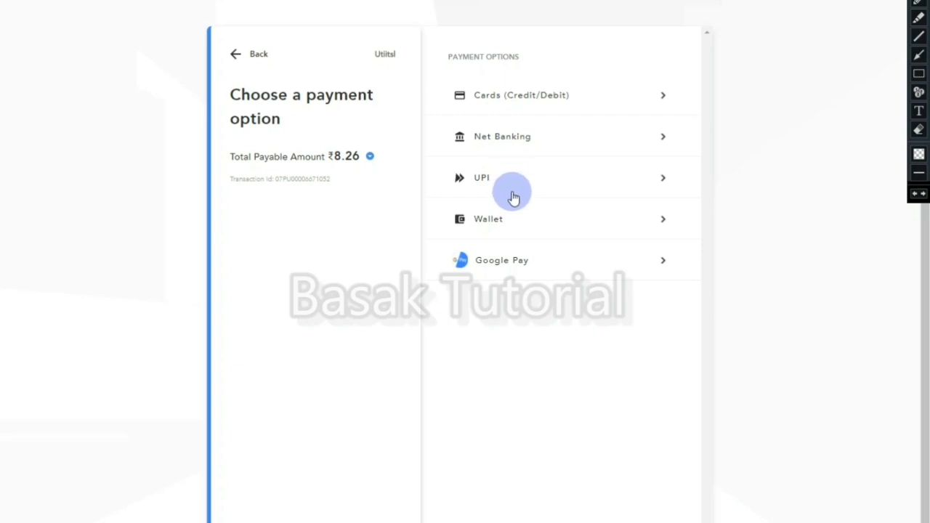
click(492, 98)
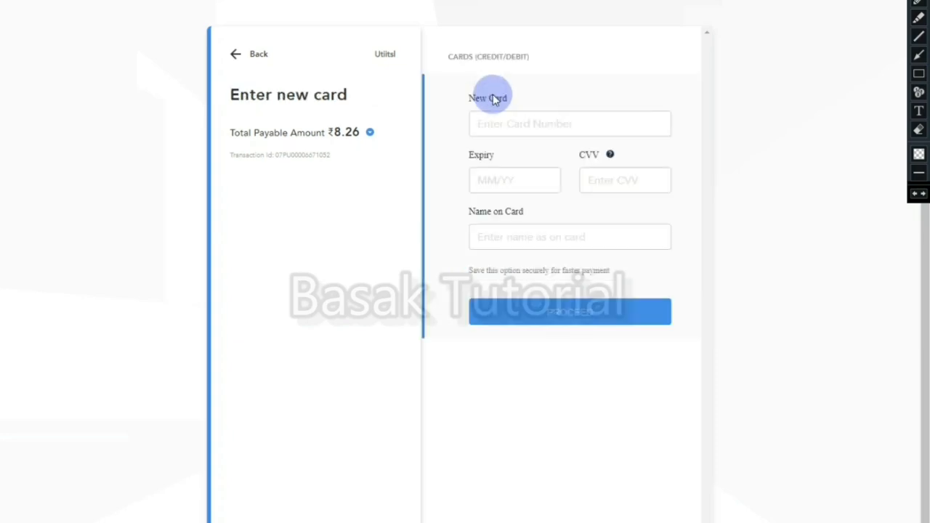
click(508, 130)
key(ctrl+v)
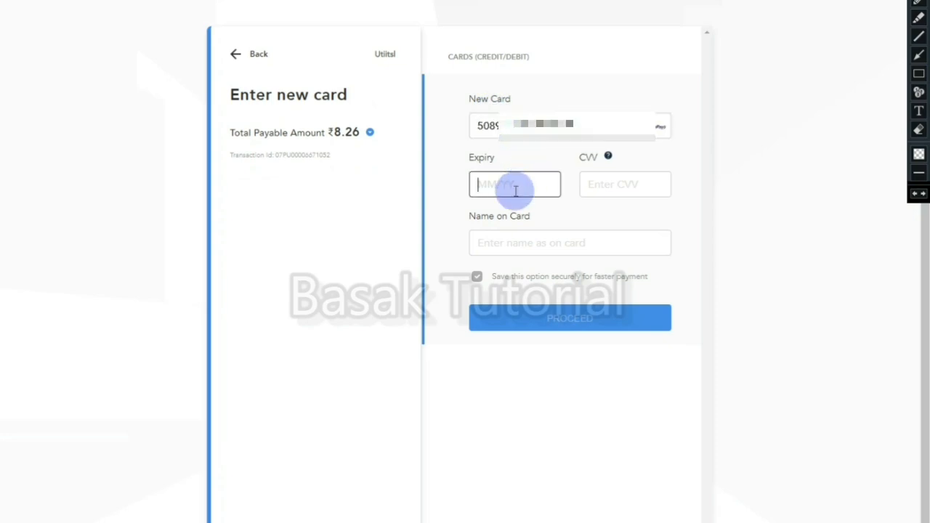
text(01/)
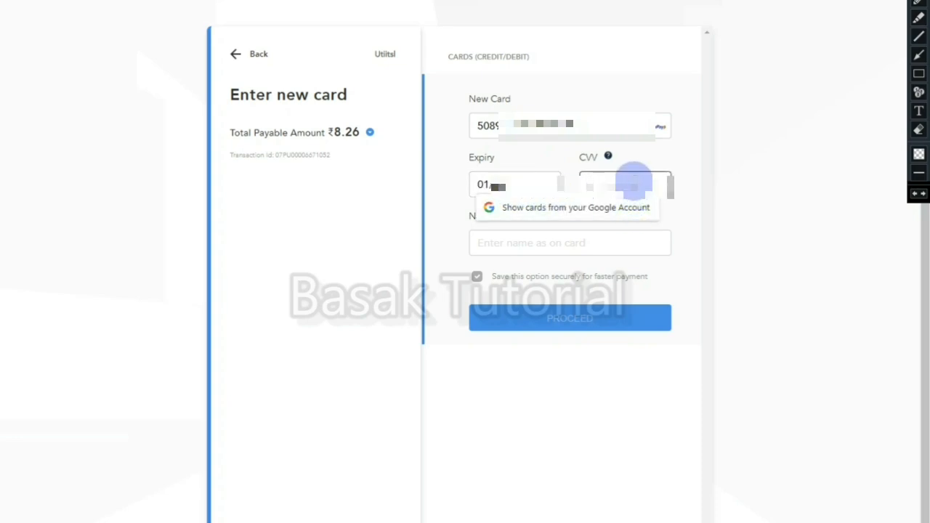
key(Tab)
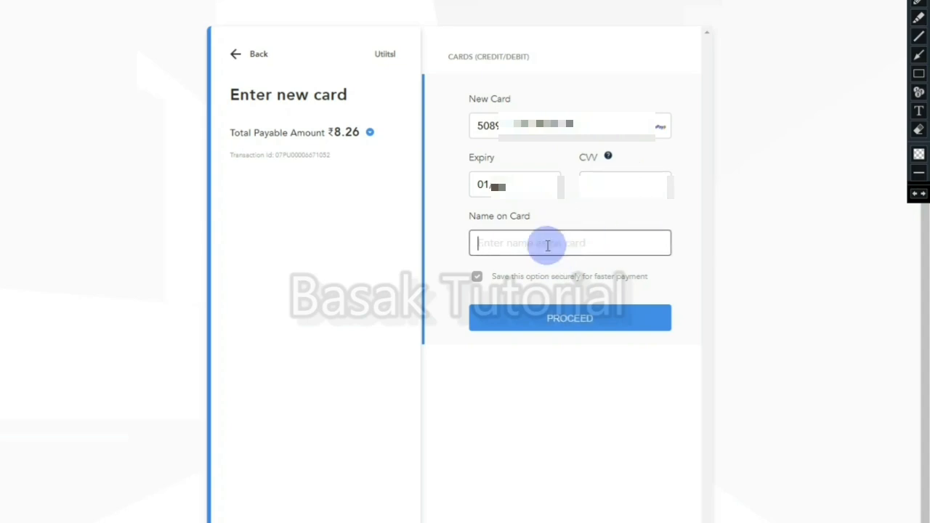
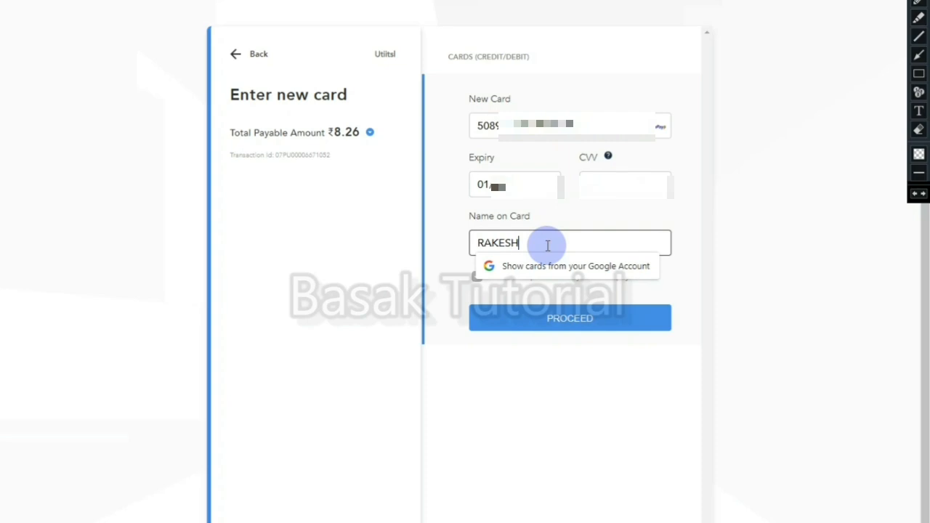
click(623, 394)
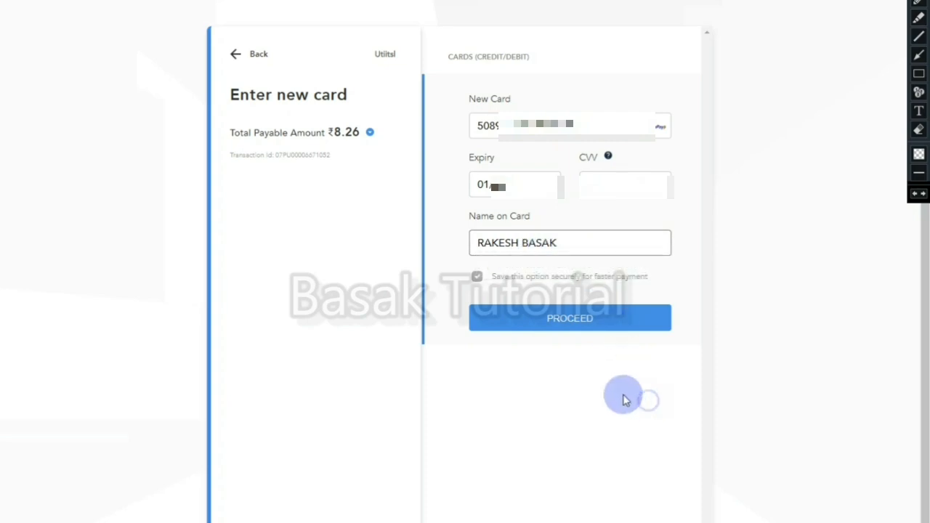
click(574, 323)
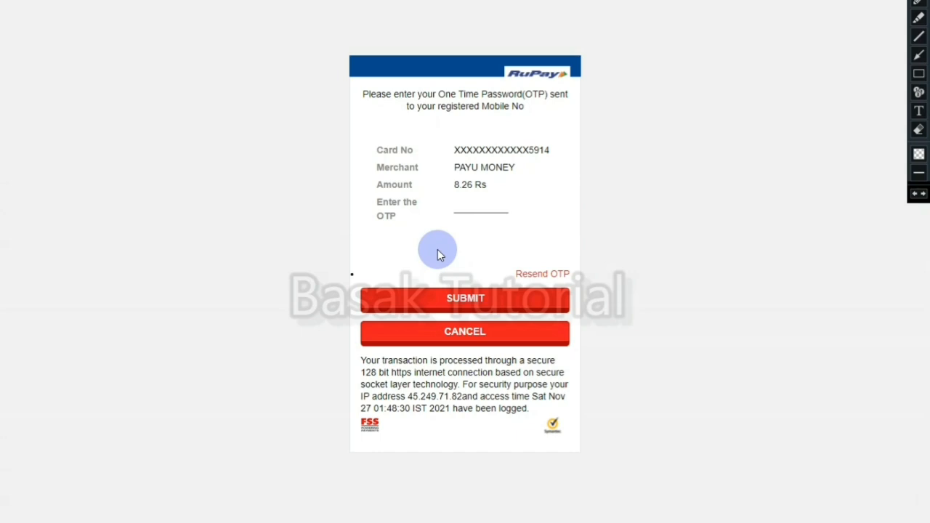
Authorise the RuPay payment with the pasted one-time password and save the browser password
click(487, 206)
key(ctrl+v)
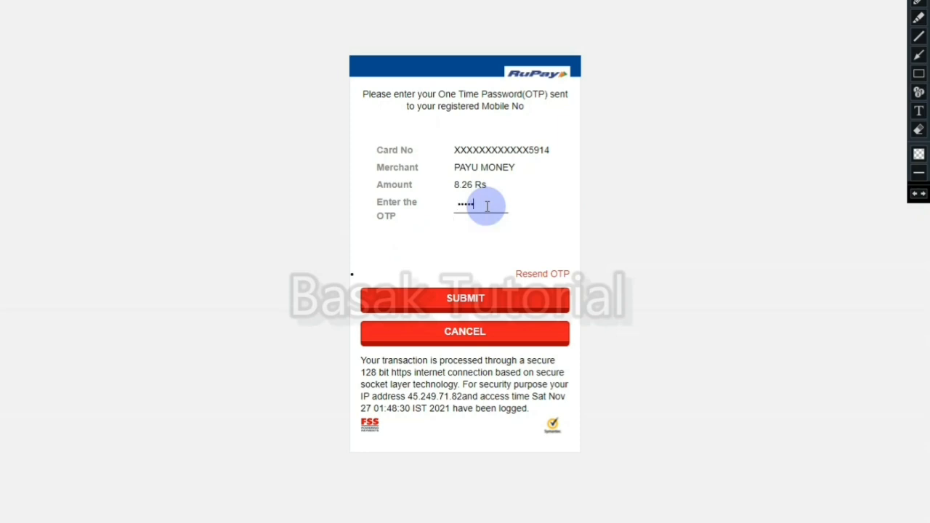
click(440, 304)
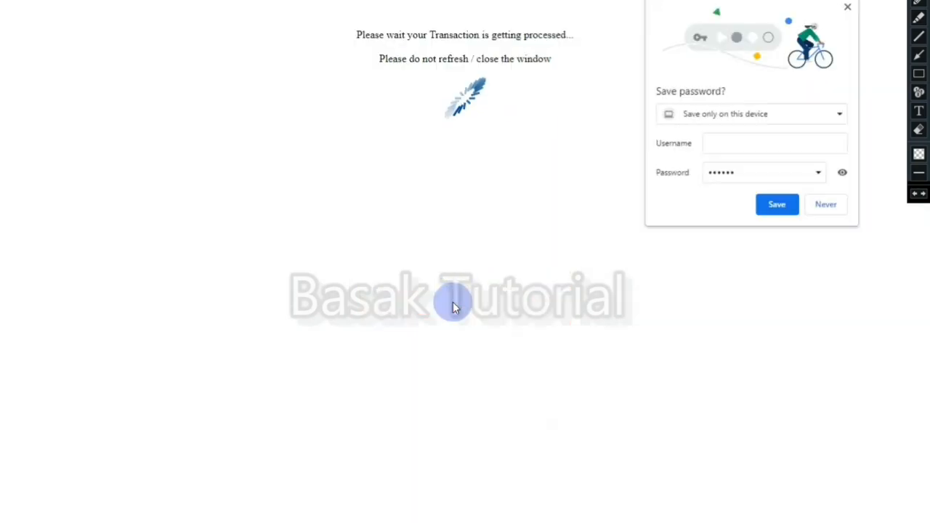
click(770, 207)
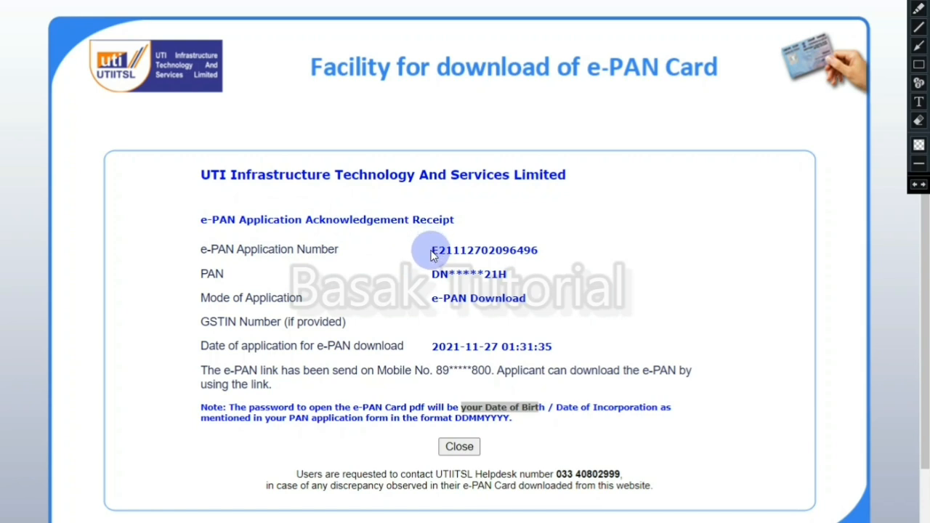
Select the e-PAN application number, masked PAN and e-PAN Download mode on the receipt
drag(428, 250, 547, 252)
drag(429, 274, 508, 279)
drag(432, 298, 527, 299)
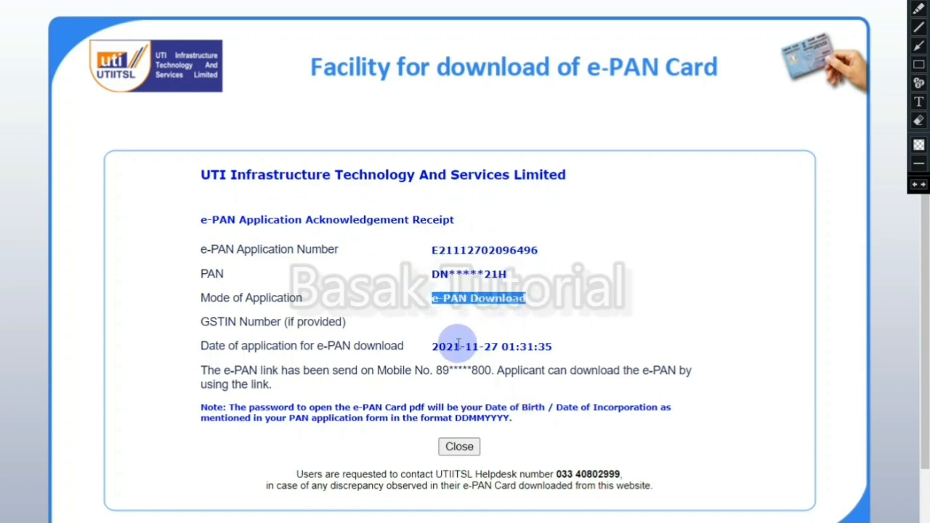